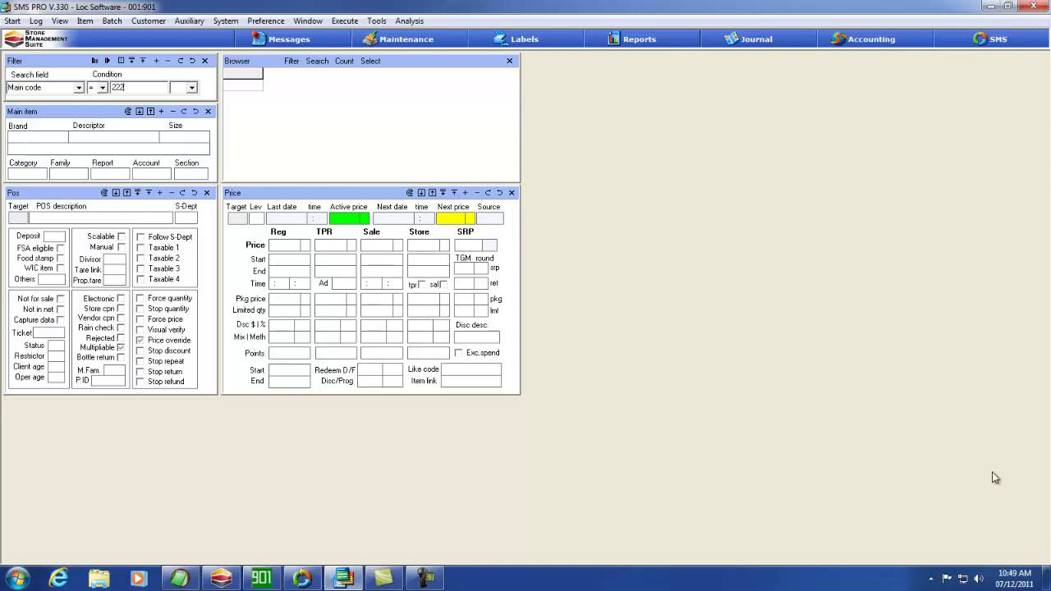
# Create a new item with code 222 and blank tables, with the descriptor Kiki Cat Food Beef and size 50g.
pyautogui.click(106, 61)
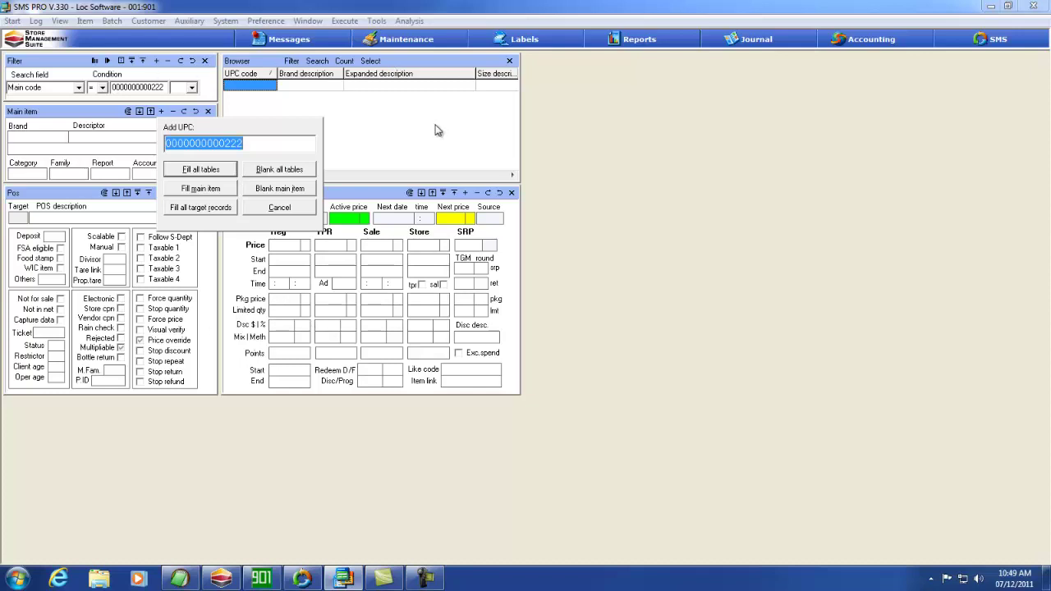
pyautogui.click(289, 172)
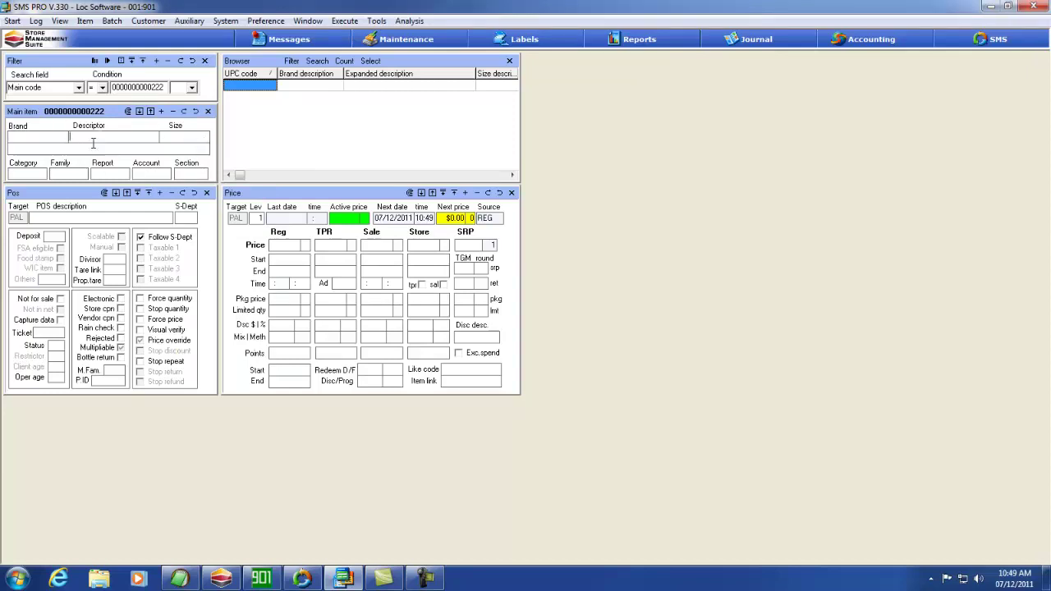
pyautogui.click(83, 138)
pyautogui.write('Kiki Cat Food Beef')
# Fill in the POS description Kiki Cat Food Beef 50g and assign the item to sub-department 32, Animal Food.
pyautogui.click(76, 216)
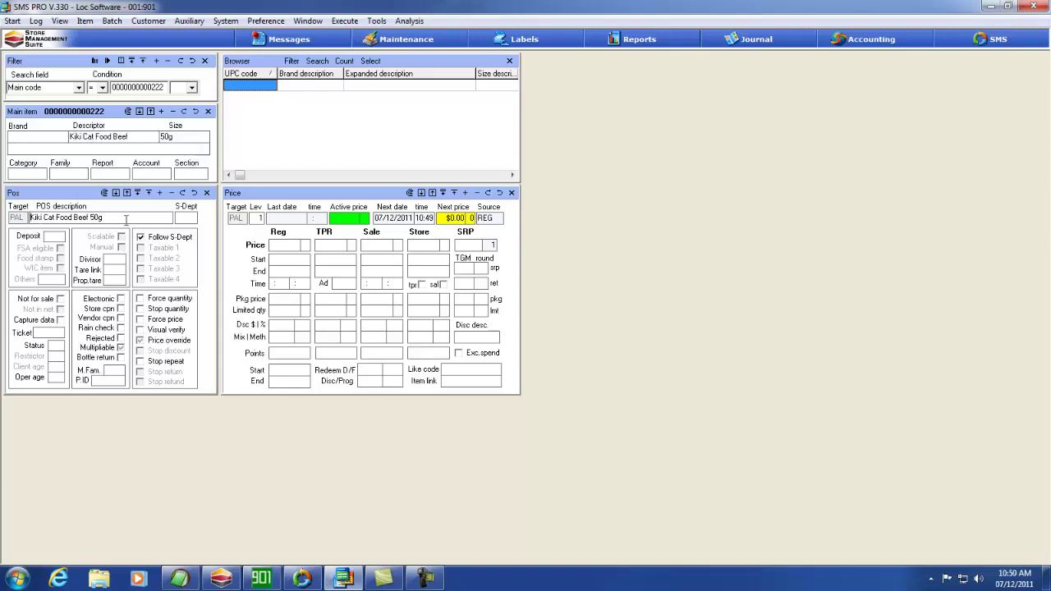
pyautogui.doubleClick(192, 218)
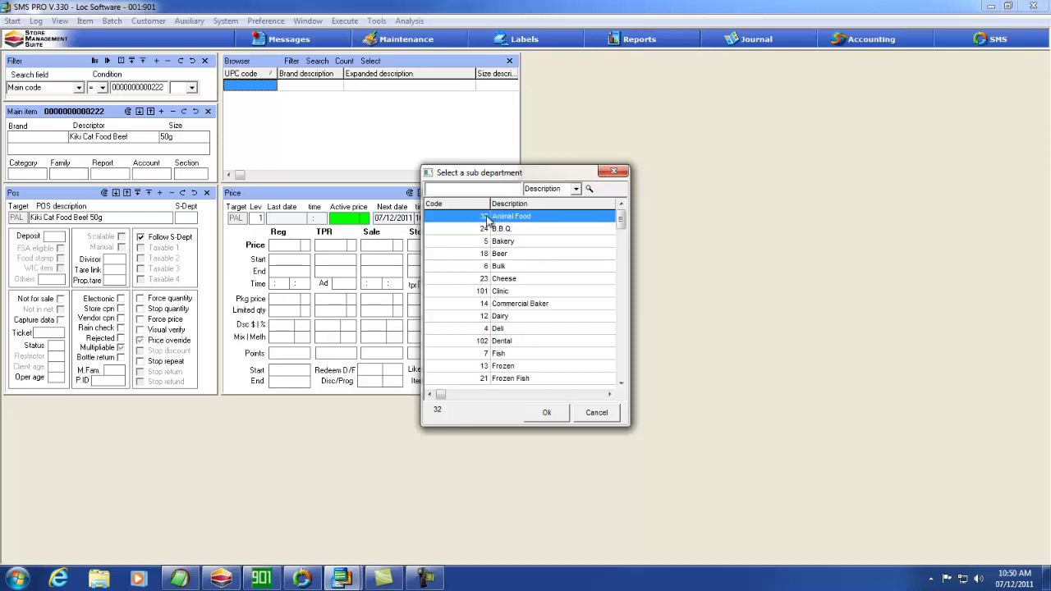
pyautogui.click(548, 414)
# Open the sub-department table and place it in the empty workspace beside the item tables.
pyautogui.click(218, 21)
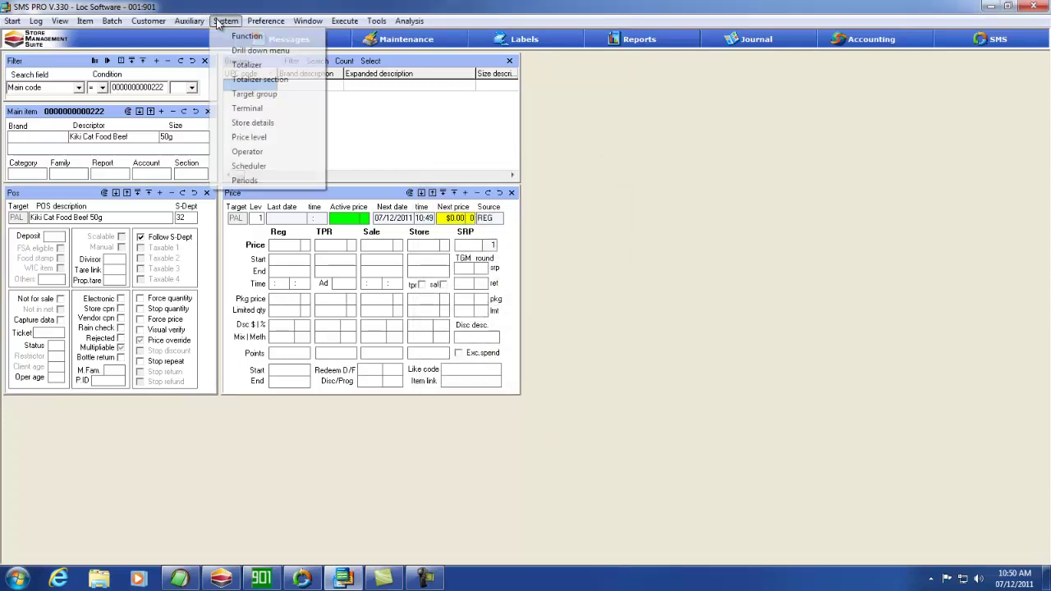
pyautogui.moveTo(194, 22)
pyautogui.click(222, 53)
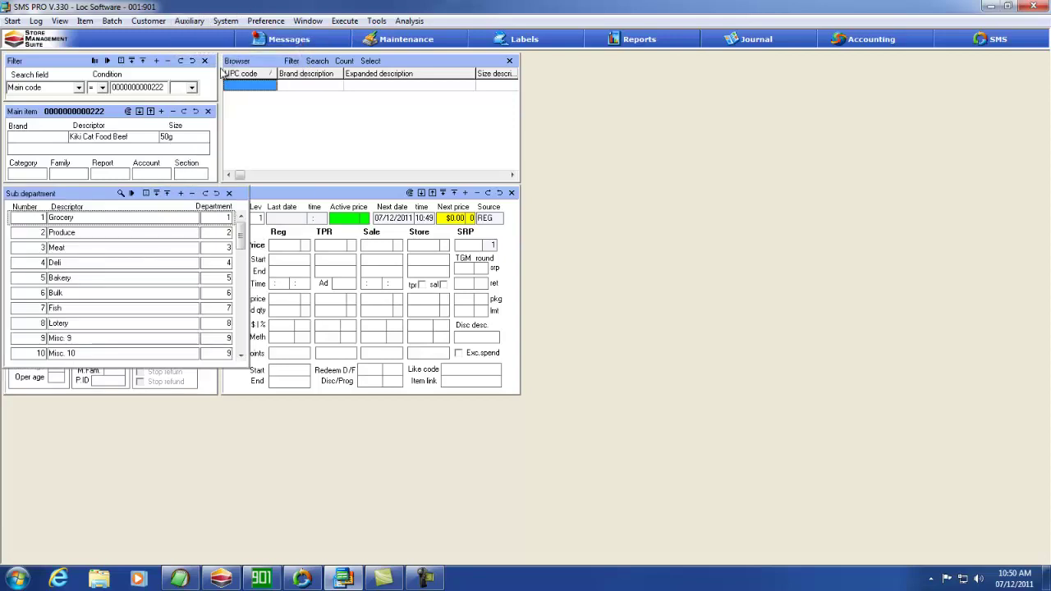
pyautogui.moveTo(33, 194); pyautogui.dragTo(682, 83)
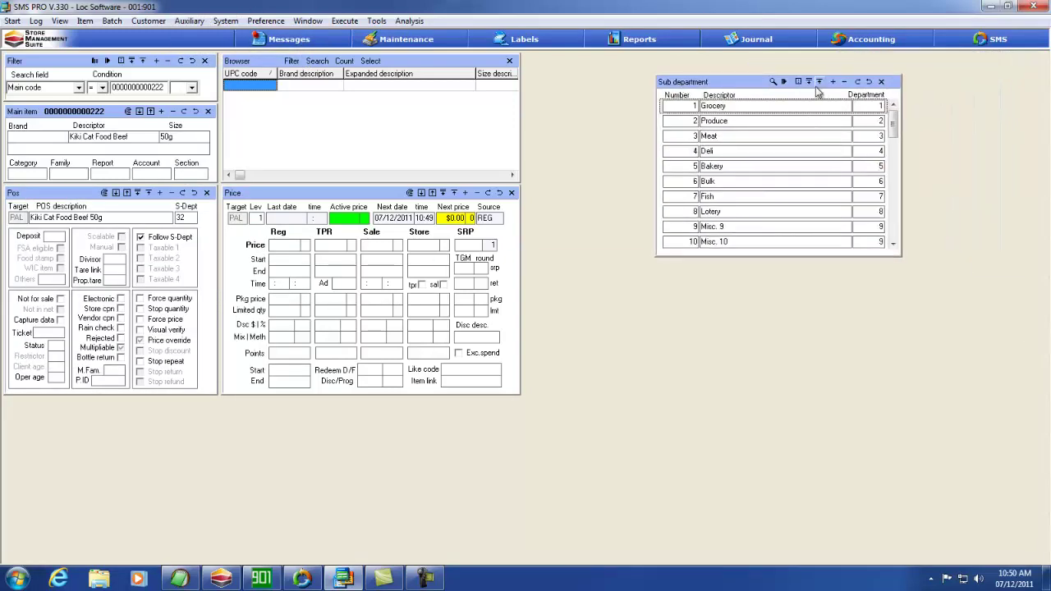
# Find sub-department 32, Animal Food, by its code and select its record.
pyautogui.click(773, 83)
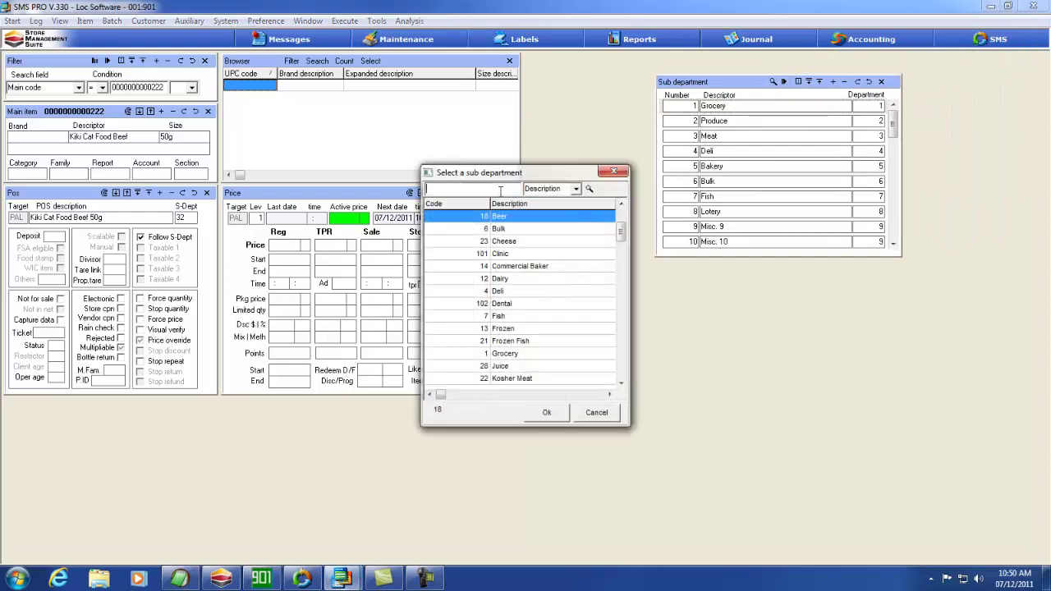
pyautogui.click(576, 189)
pyautogui.click(564, 201)
pyautogui.click(589, 189)
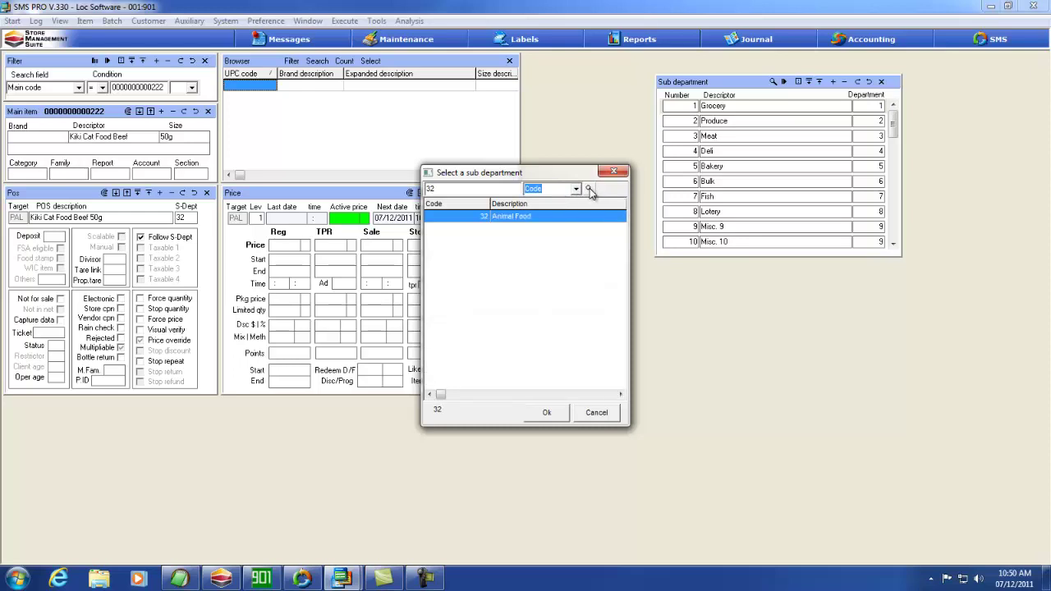
pyautogui.click(547, 413)
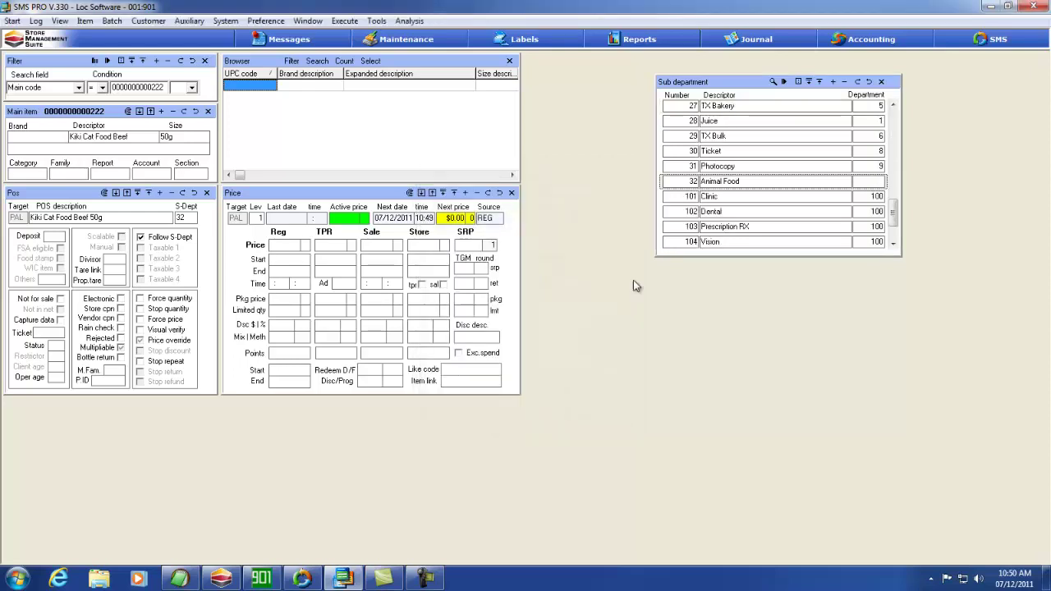
# Show the full details of sub-department 32 and link it to department 10, Animal Food.
pyautogui.click(798, 82)
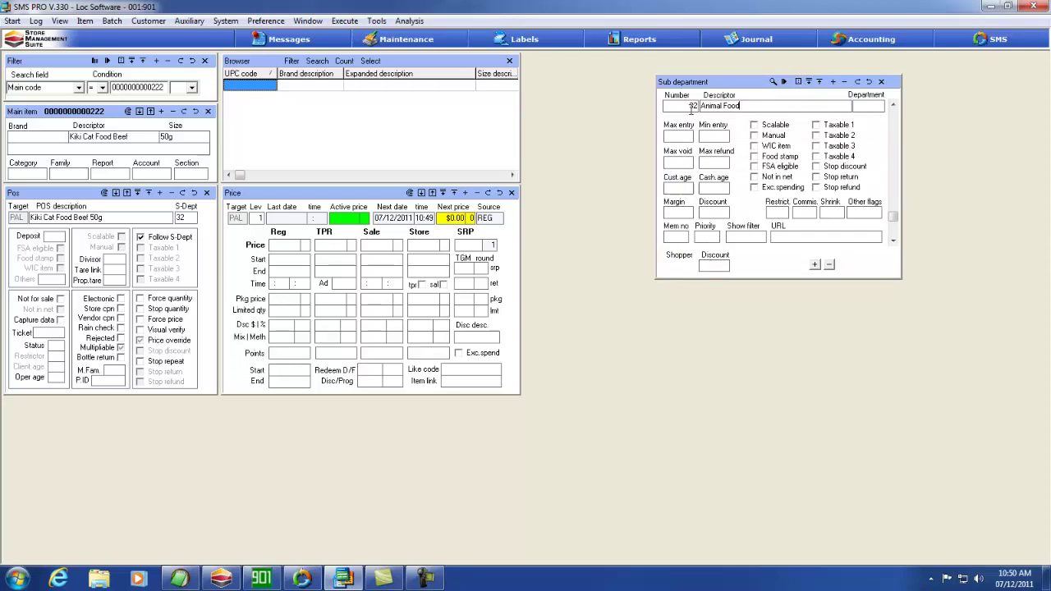
pyautogui.click(875, 108)
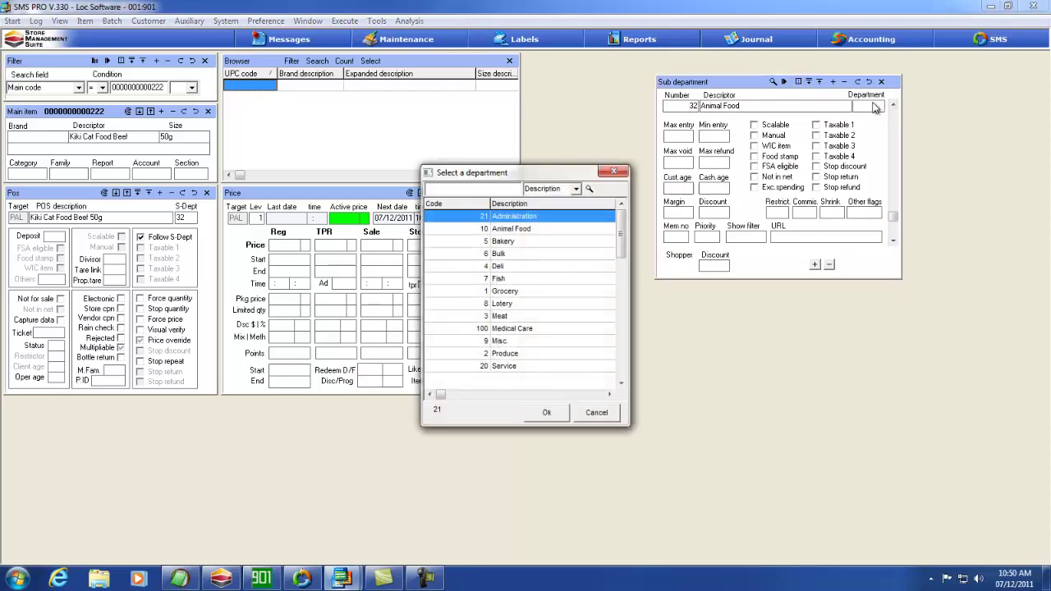
pyautogui.click(511, 233)
pyautogui.doubleClick(511, 236)
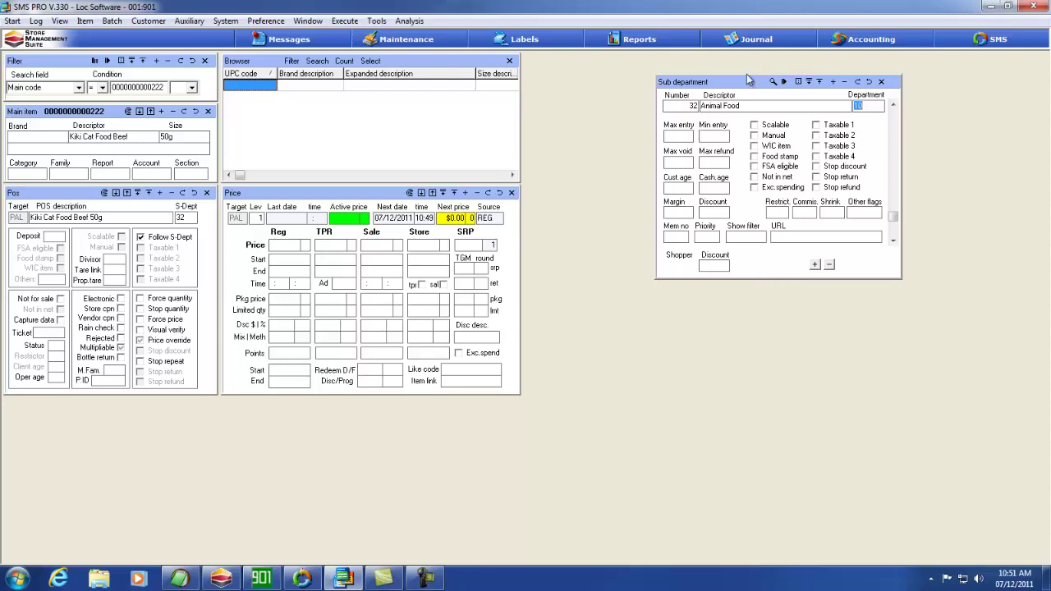
# Enable Taxable 1 and Taxable 2 for the Animal Food sub-department and save the record.
pyautogui.click(815, 125)
pyautogui.click(816, 136)
pyautogui.click(859, 85)
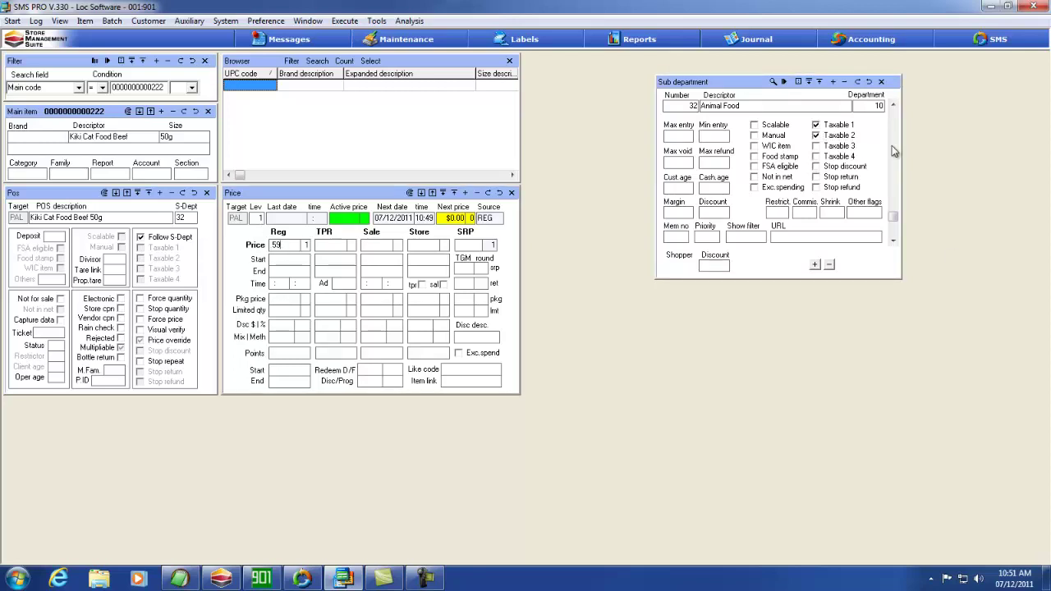
# Set the cat food item's regular price to $0.59 for a quantity of 1 and save the price record.
pyautogui.click(488, 193)
pyautogui.click(266, 20)
pyautogui.click(292, 99)
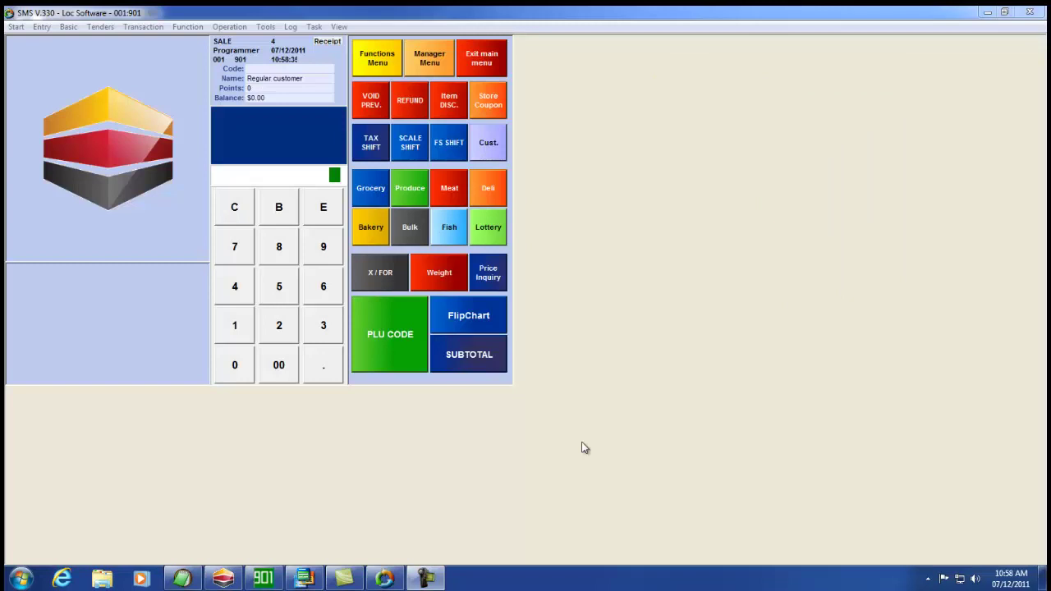
# In the SMS sales register, ring up PLU code 222, subtotal the sale and settle it with cash.
pyautogui.click(280, 329)
pyautogui.click(280, 330)
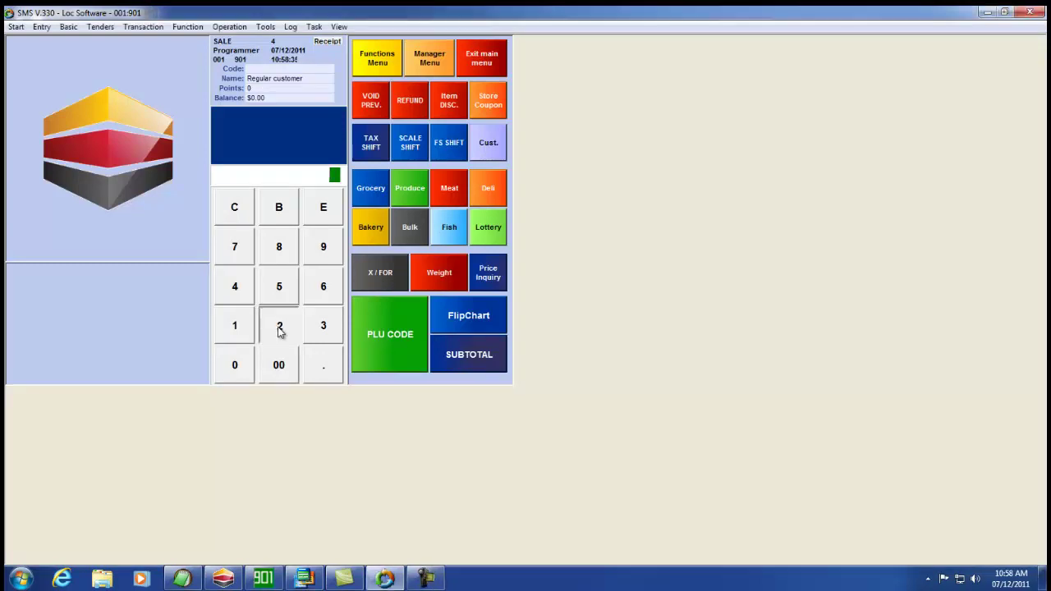
pyautogui.click(280, 329)
pyautogui.click(399, 348)
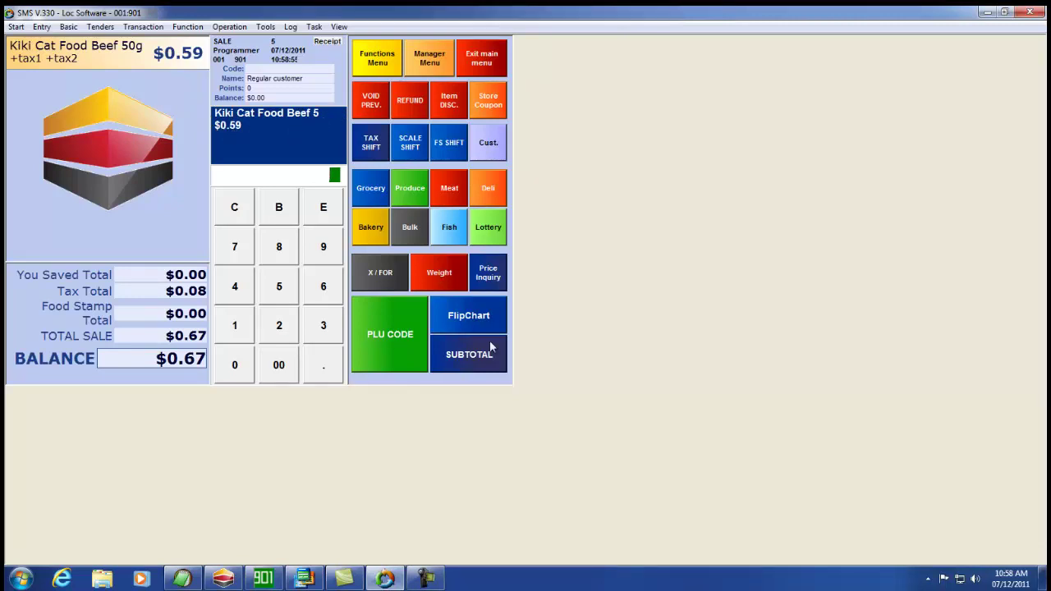
pyautogui.click(474, 359)
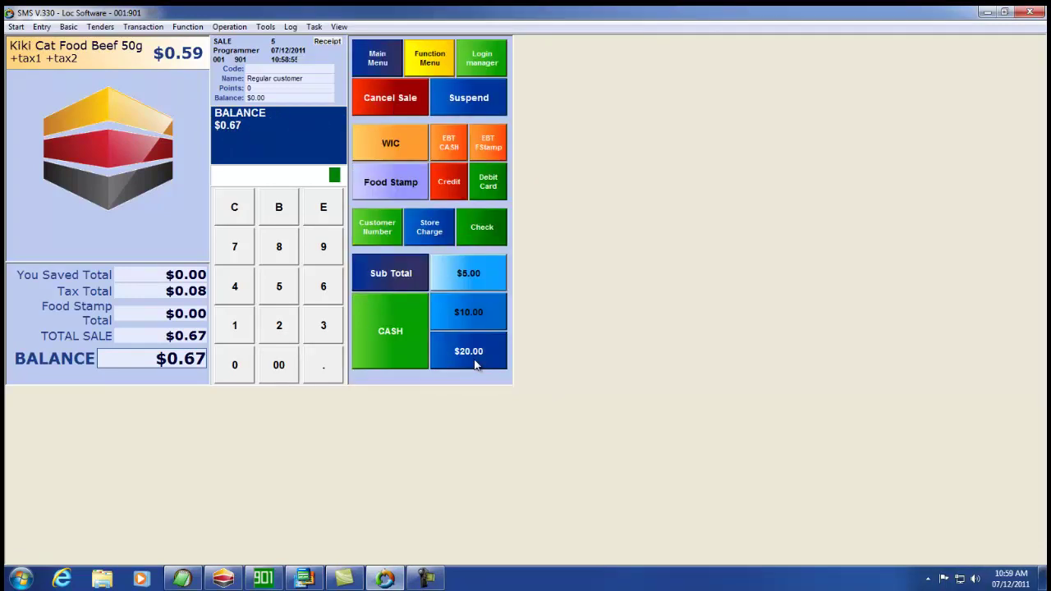
pyautogui.click(386, 327)
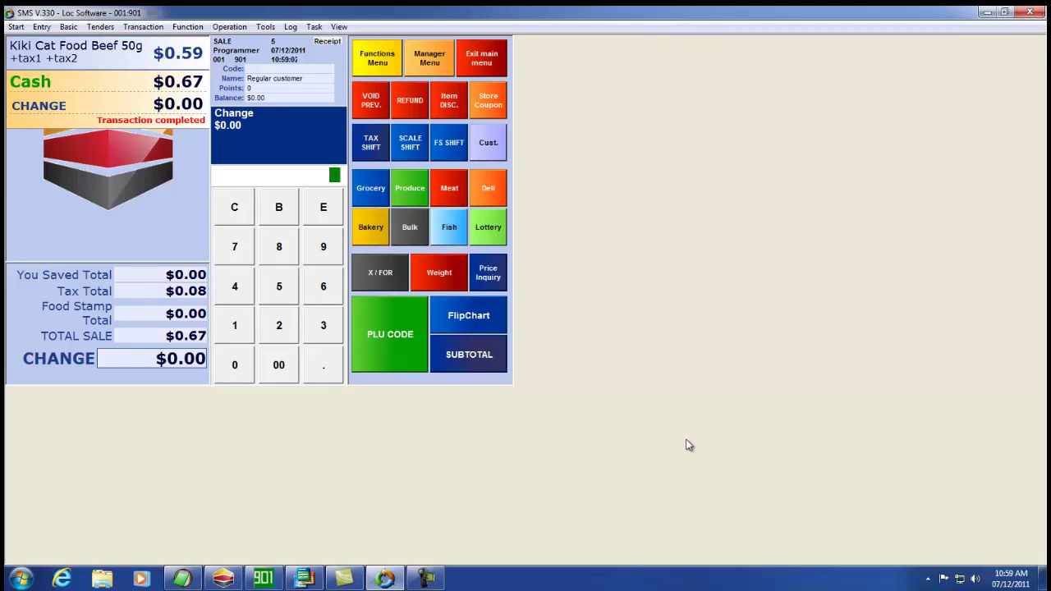